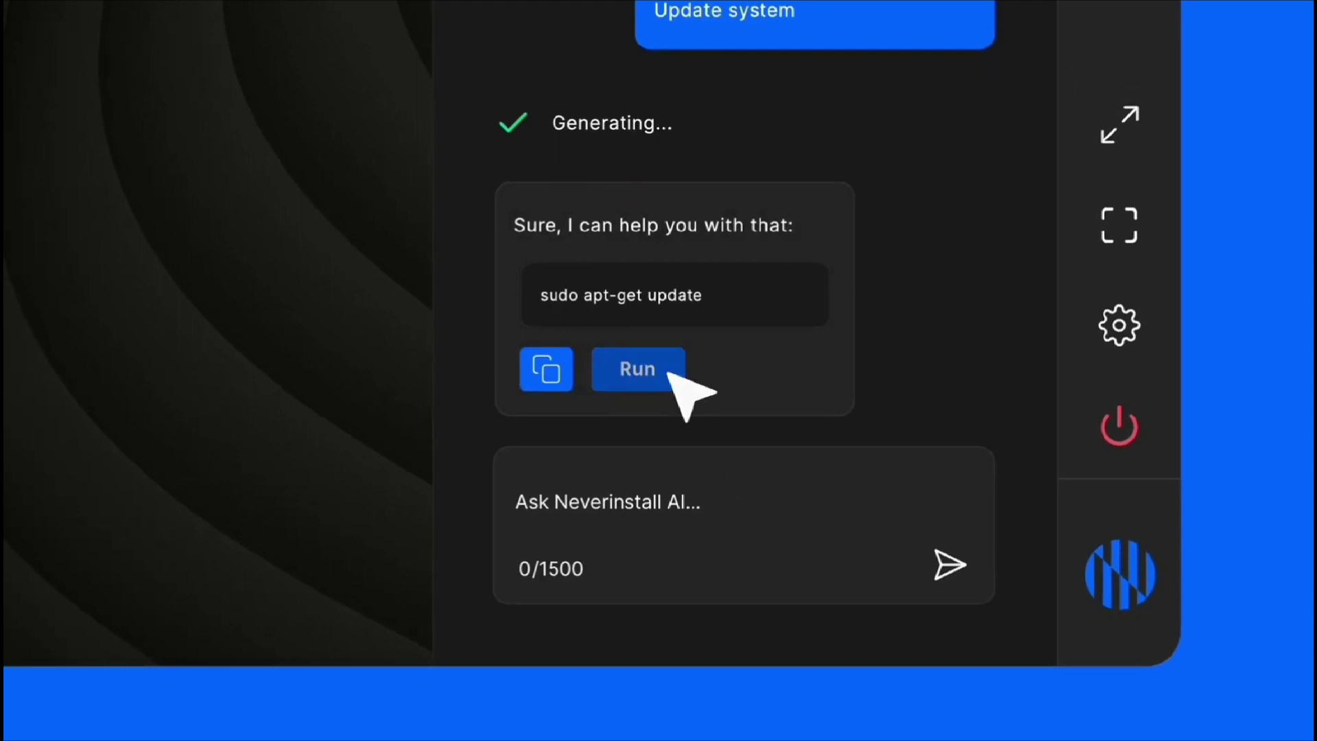
Step: Run the AI-suggested 'sudo apt-get update' command in a terminal
{"action": "left_click", "coordinate": [685, 392]}
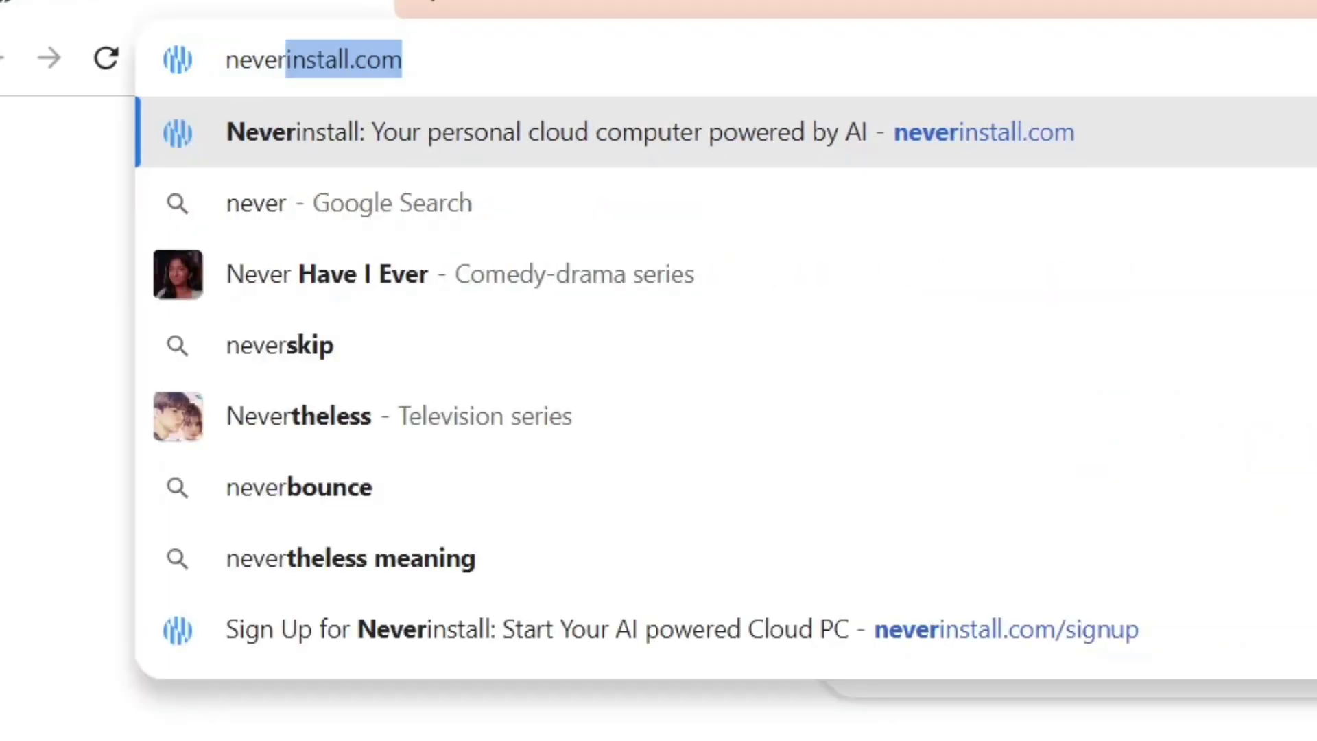
Step: Load neverinstall.com and sign in with Google to reach the dashboard
{"action": "key", "text": "Return"}
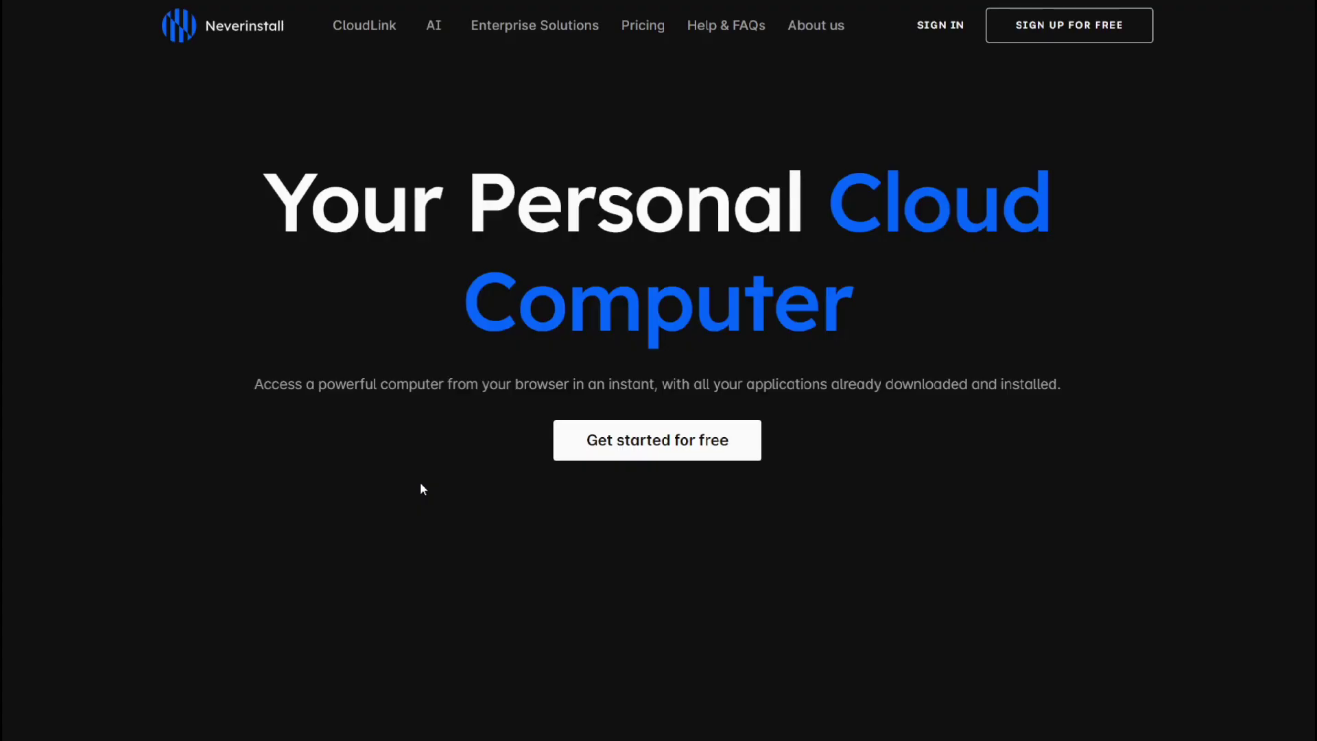
{"action": "left_click", "coordinate": [1041, 38]}
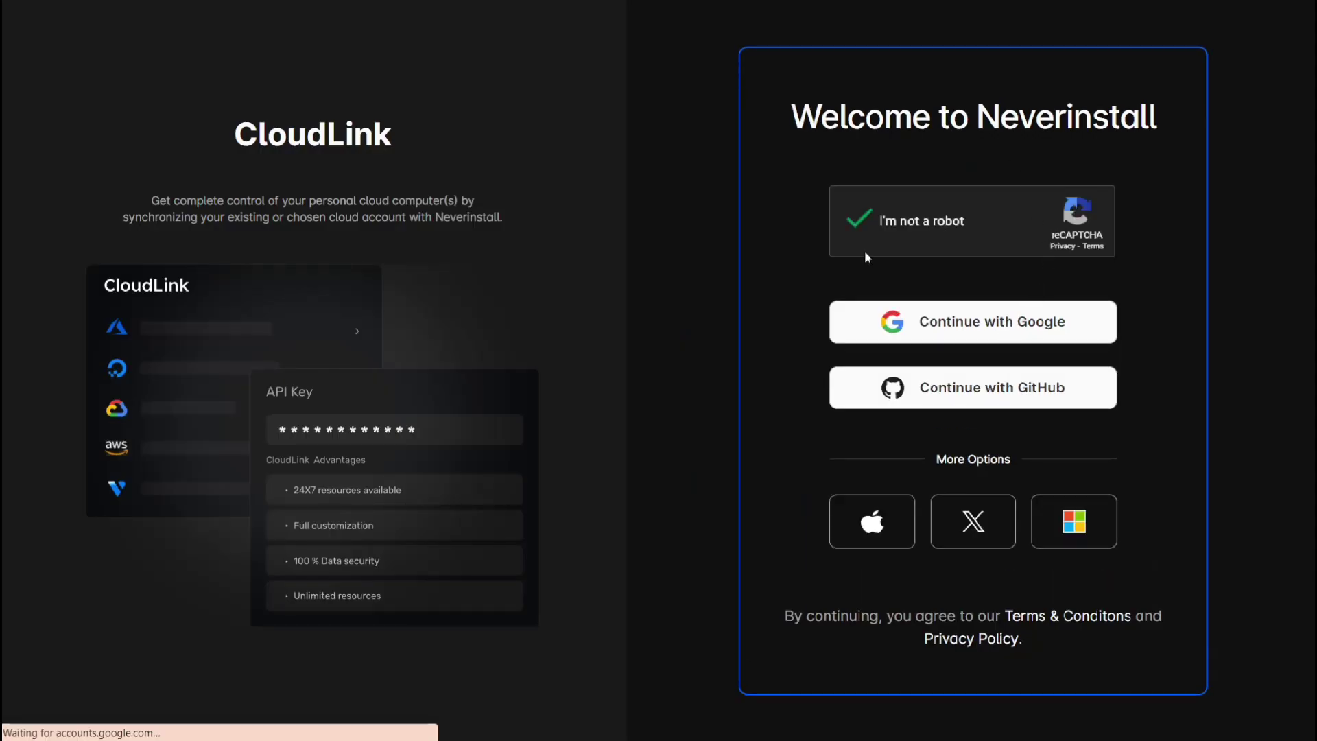
{"action": "left_click", "coordinate": [872, 315]}
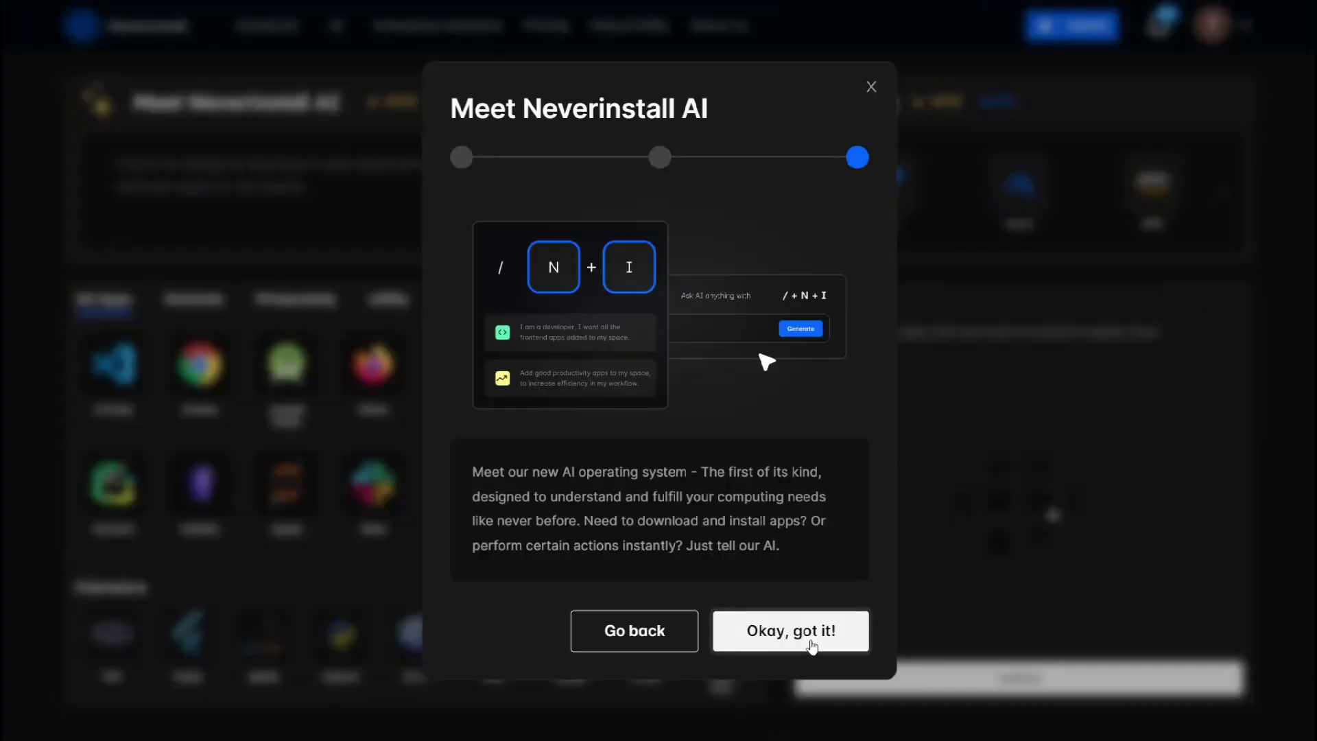
Step: Dismiss the AI intro and pick a GPU Neverinstall Cloud machine in Asia (Mumbai)
{"action": "left_click", "coordinate": [810, 642]}
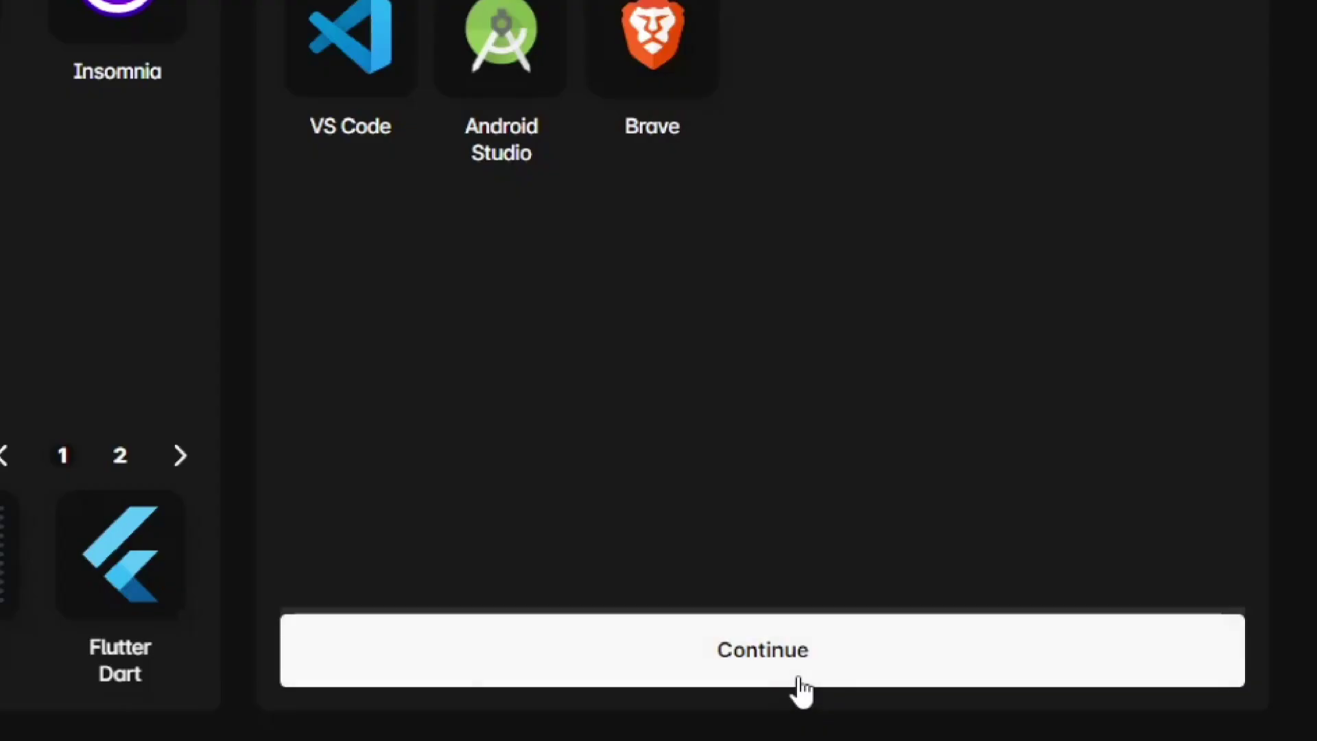
{"action": "left_click", "coordinate": [801, 679]}
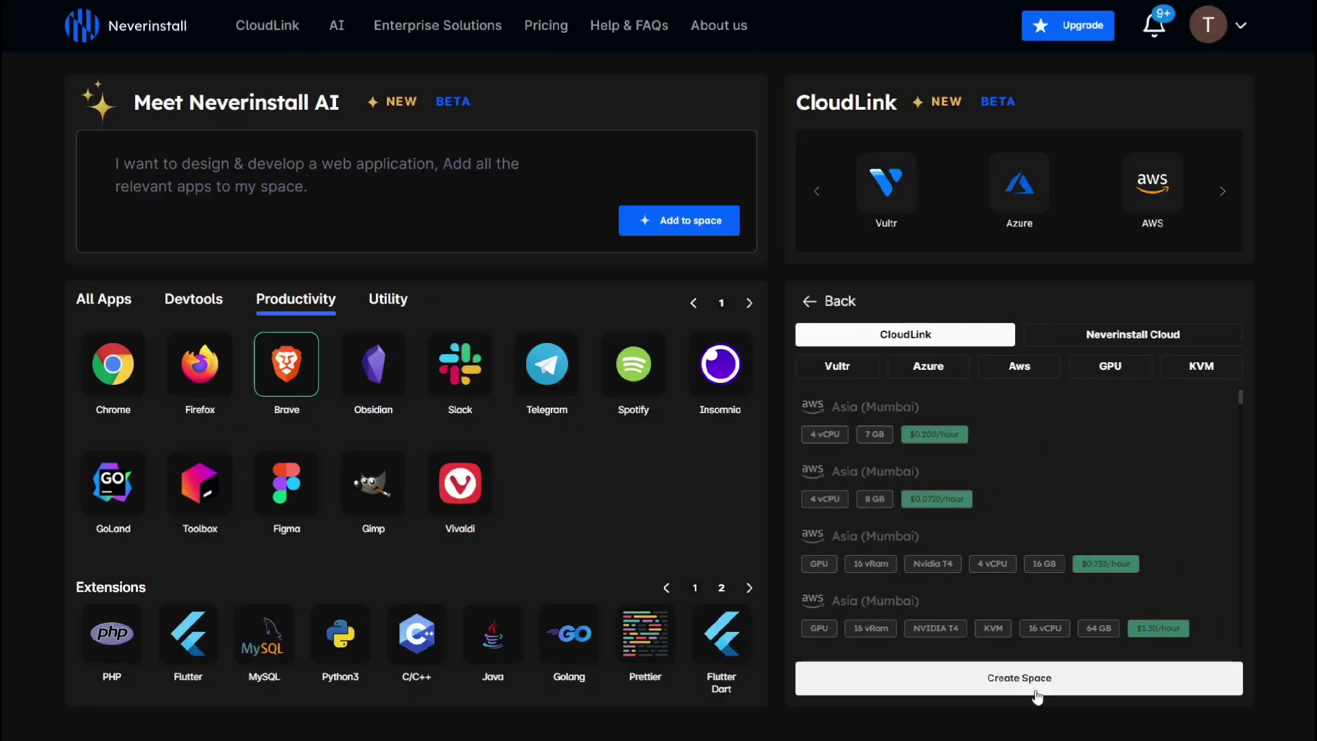
{"action": "left_click", "coordinate": [1086, 358]}
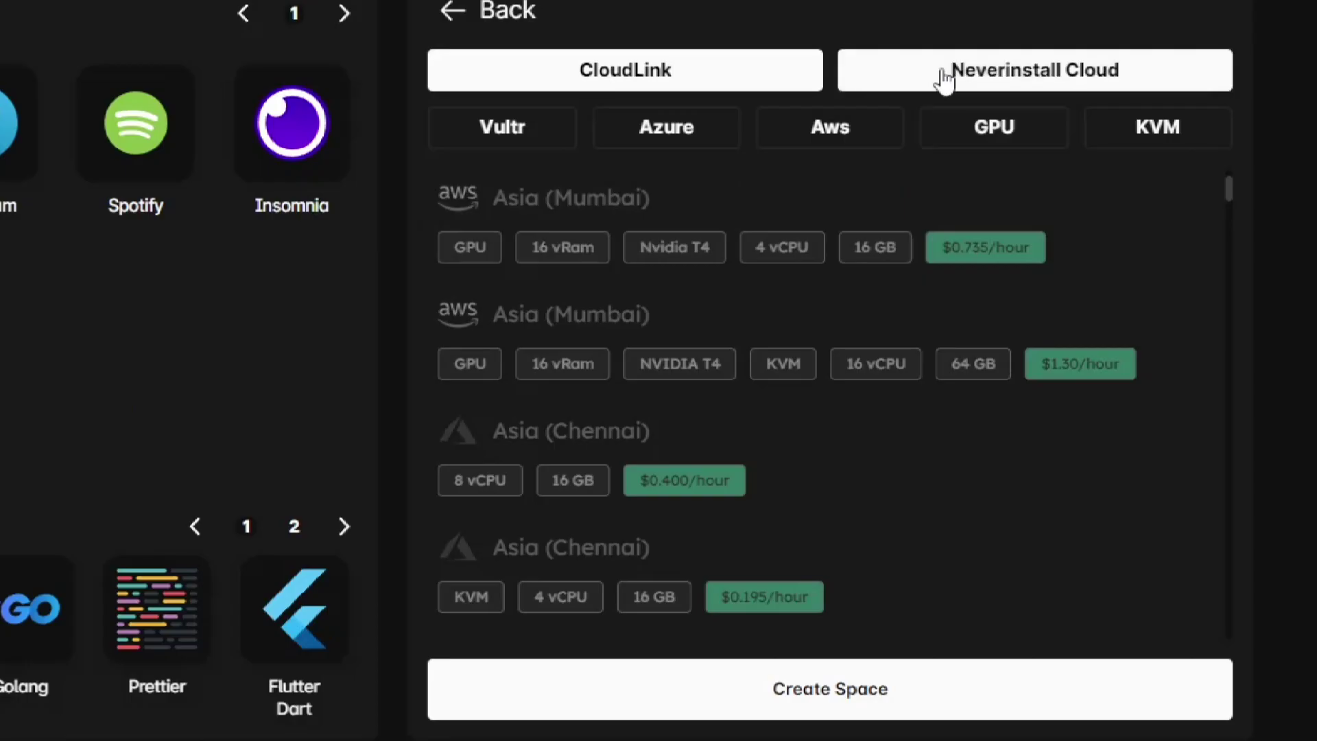
{"action": "left_click", "coordinate": [943, 78]}
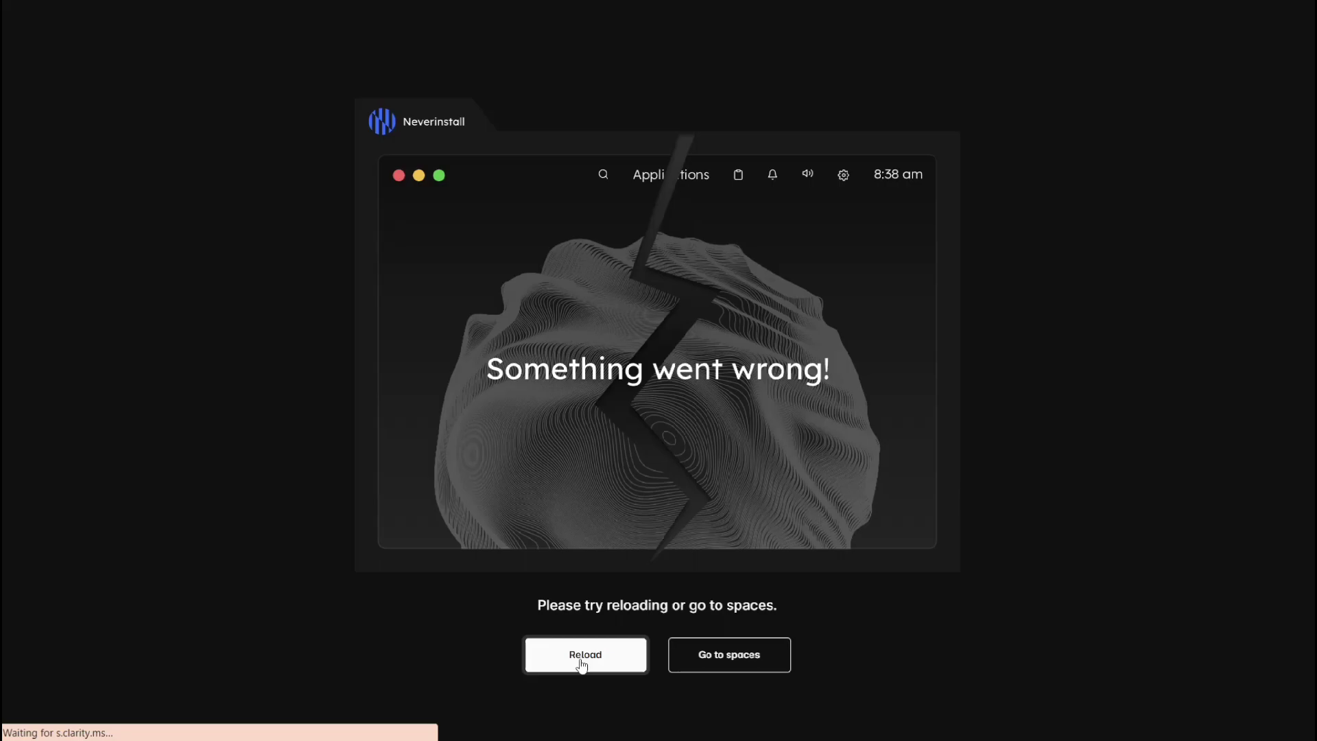
Step: Reload the 'Something went wrong!' page so the cloud desktop loads
{"action": "left_click", "coordinate": [583, 615]}
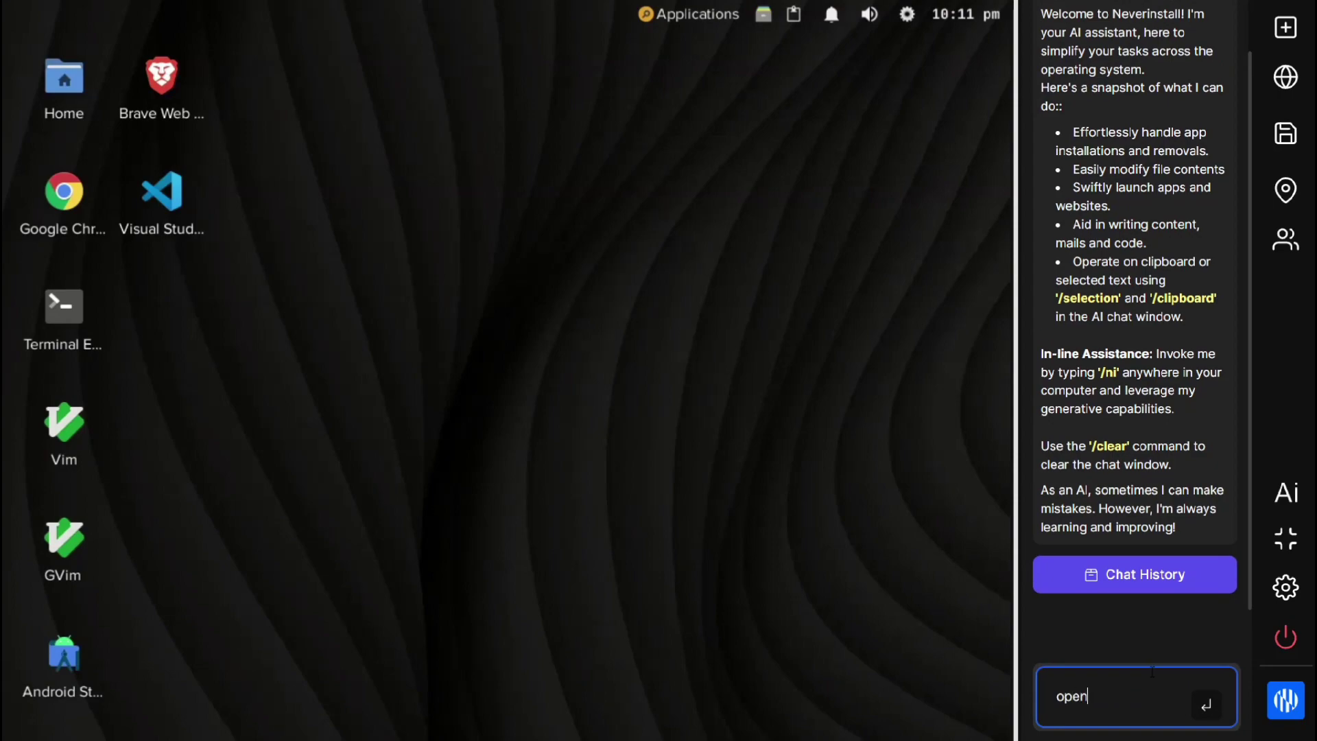
{"action": "type", "text": " vscide"}
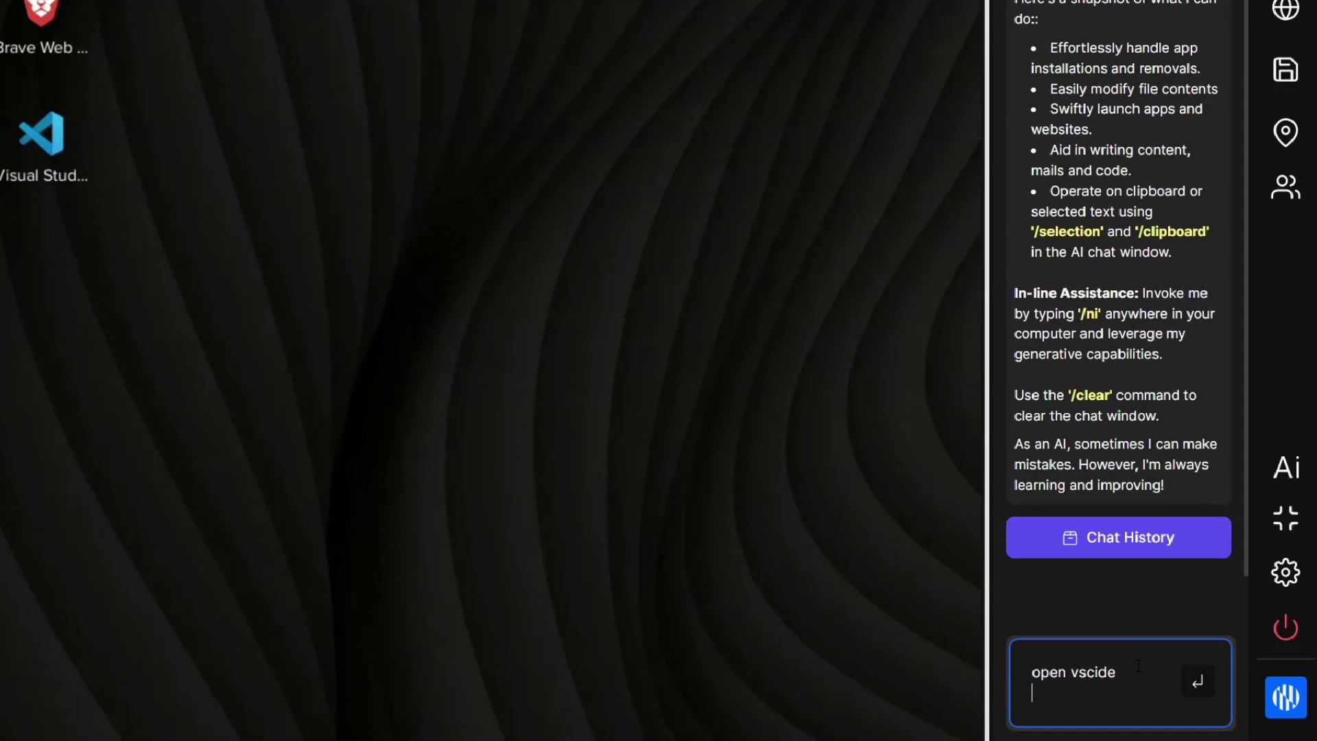
Step: Ask the AI to open VS Code, insert its Rust code, and run apt-get update
{"action": "key", "text": "Return"}
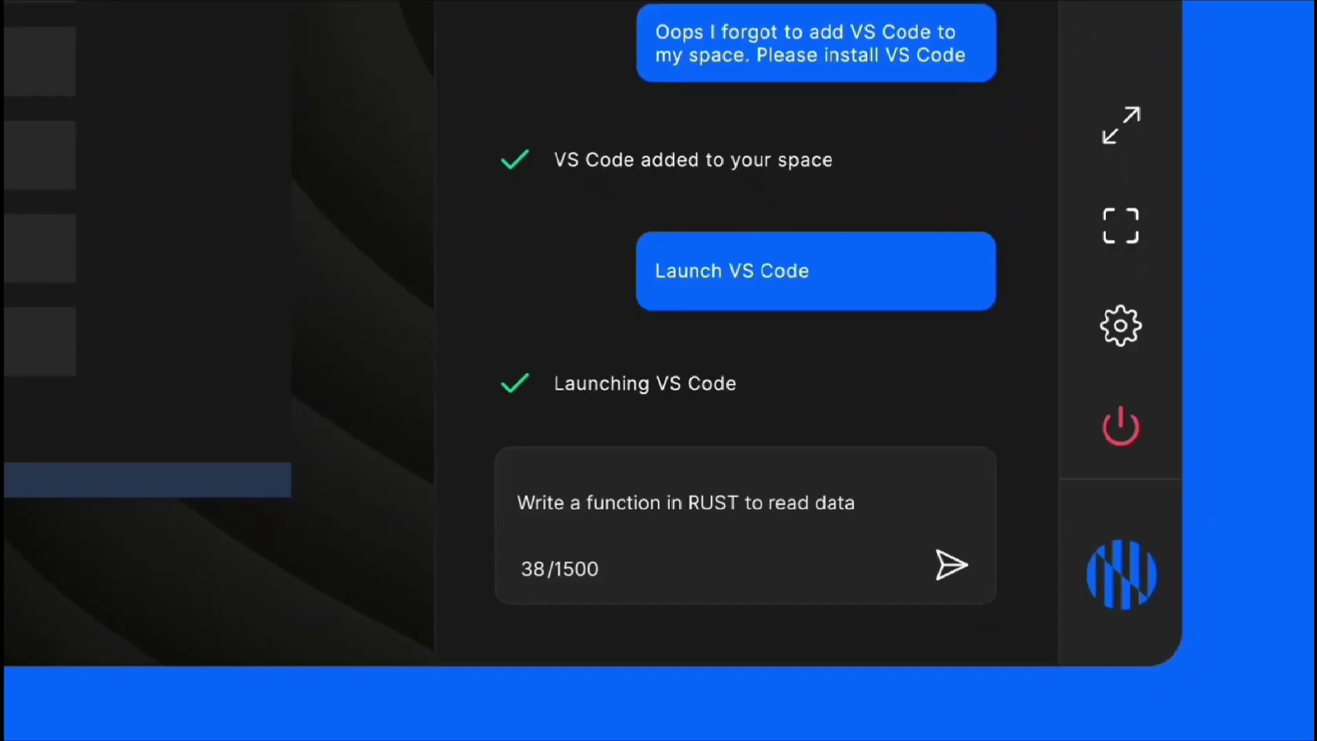
{"action": "type", "text": "a file"}
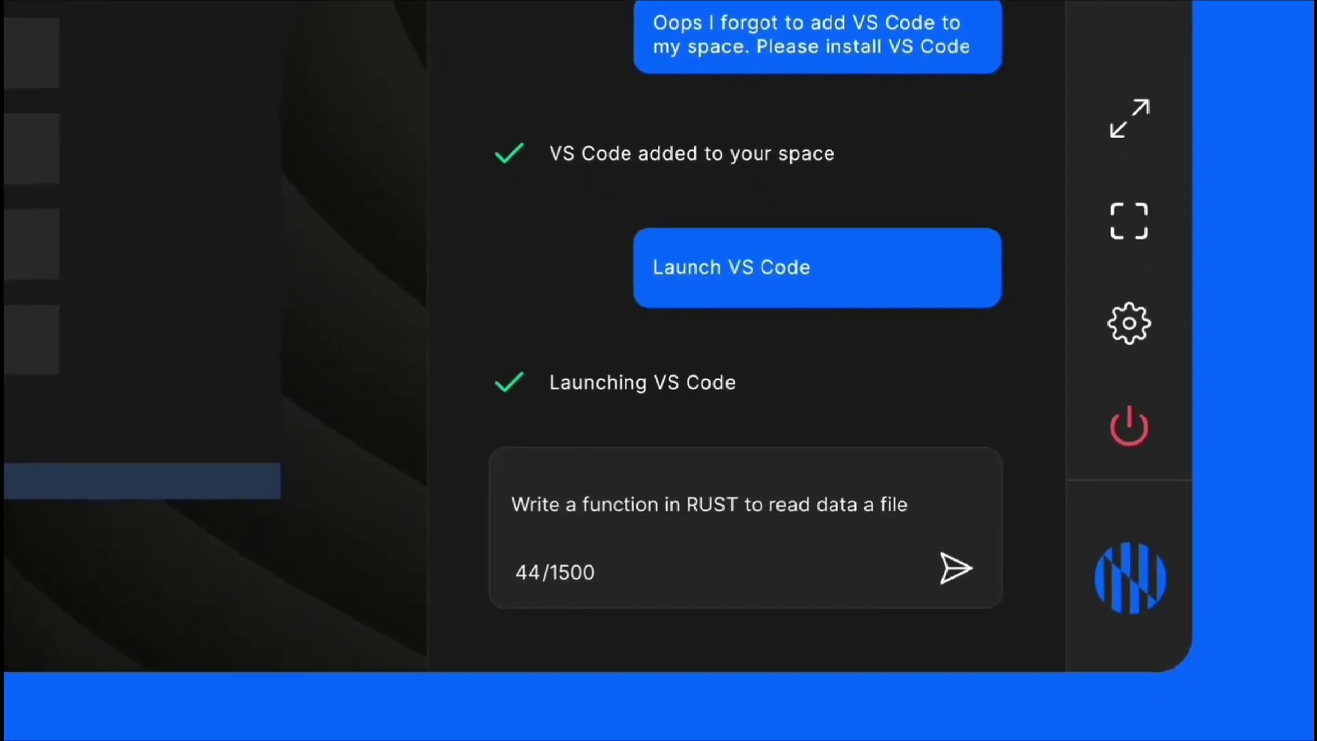
{"action": "key", "text": "Return"}
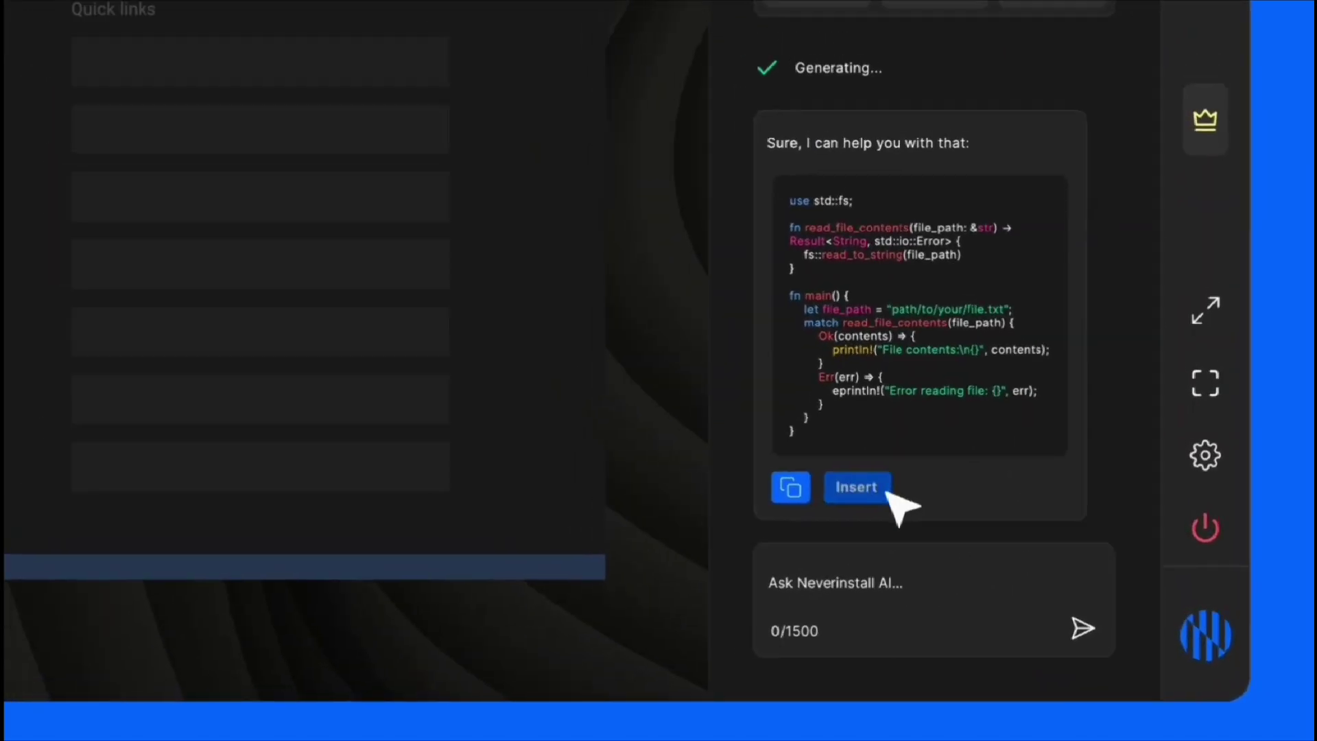
{"action": "left_click", "coordinate": [860, 483]}
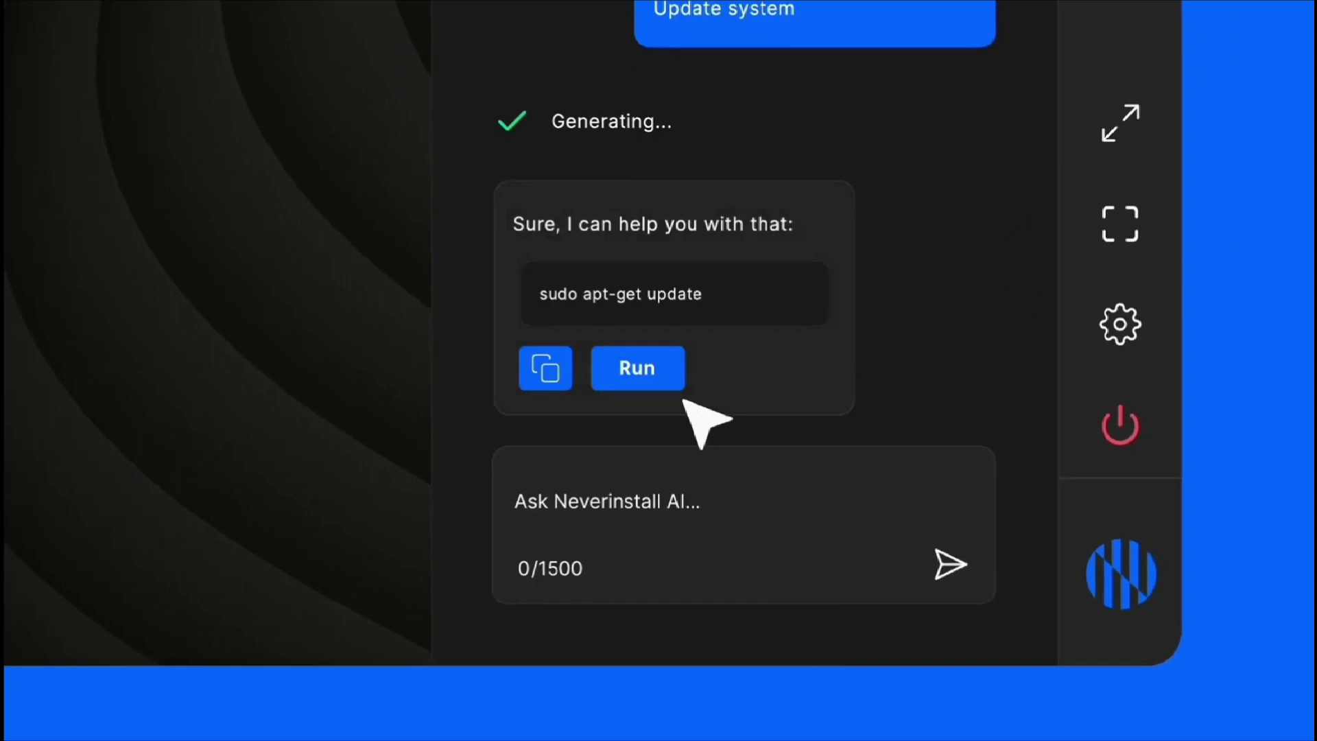
{"action": "left_click", "coordinate": [678, 387]}
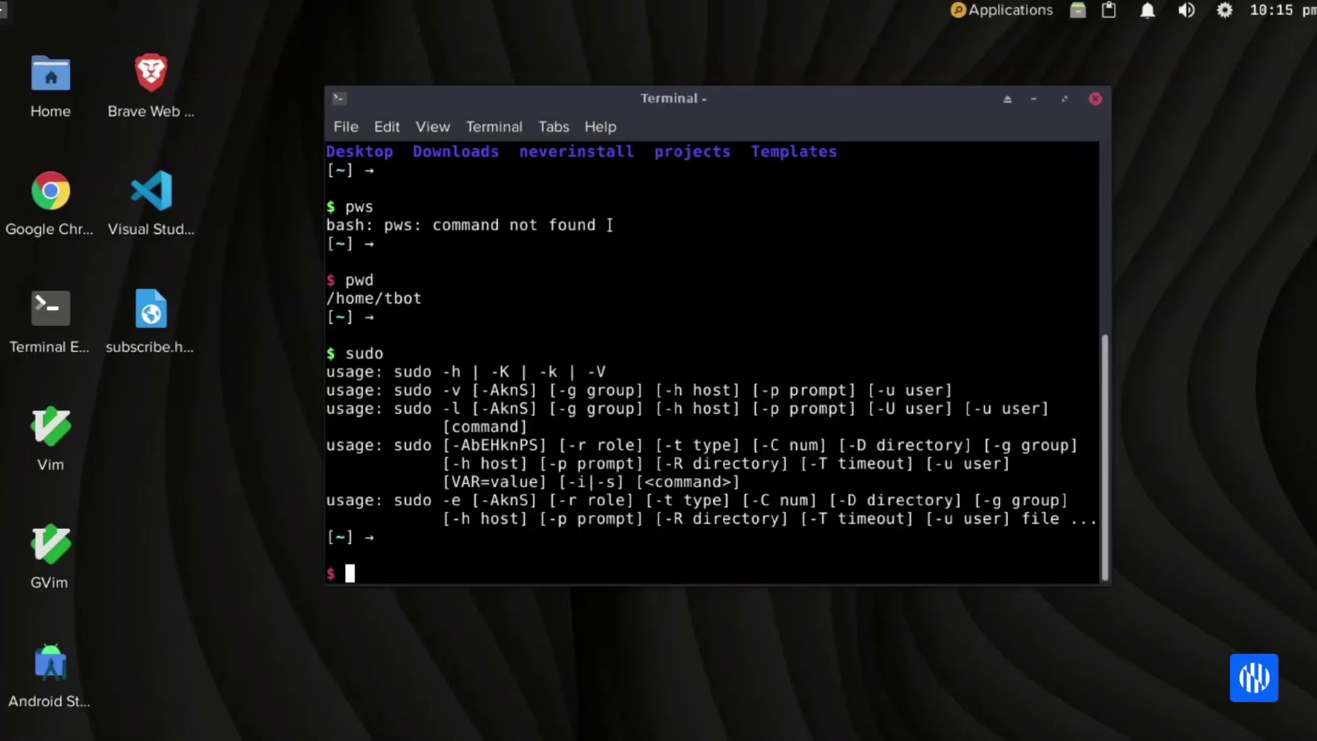
{"action": "type", "text": "sudo su"}
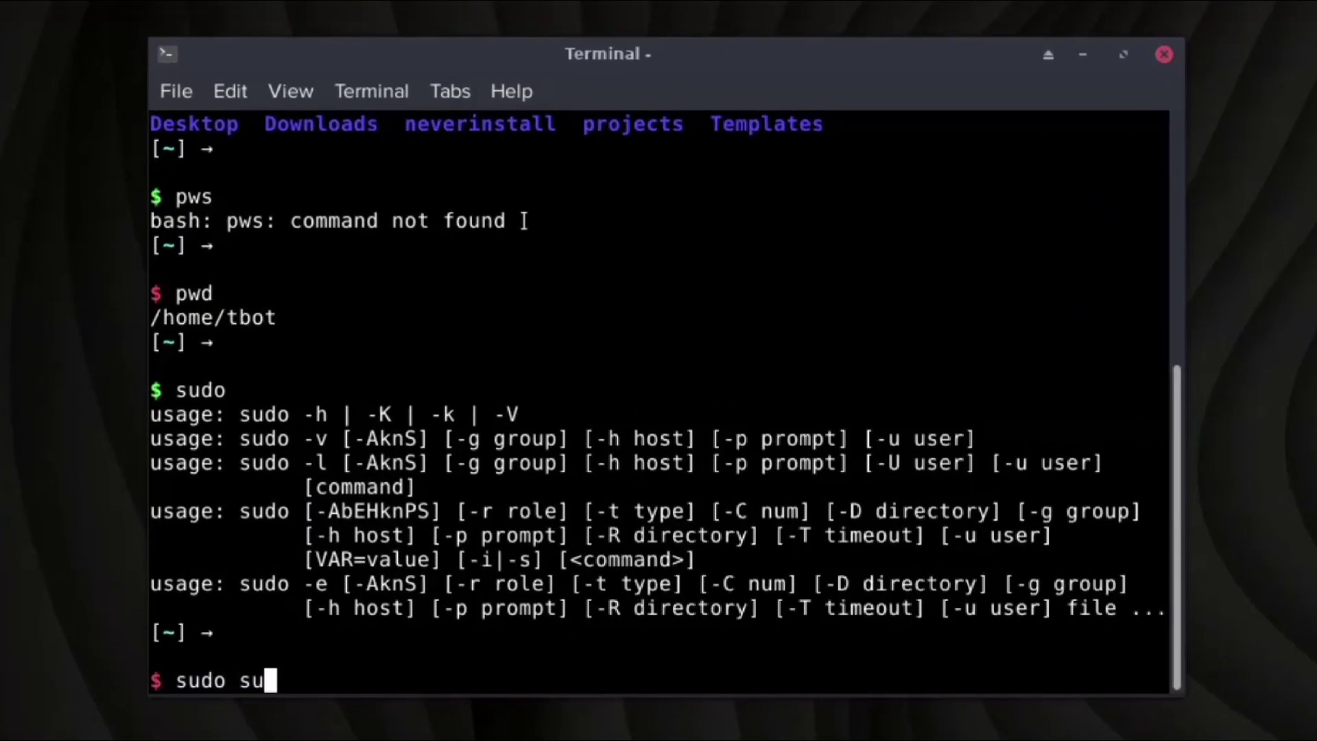
Step: As root, clear the terminal and display neofetch and screenfetch system details
{"action": "key", "text": "Return"}
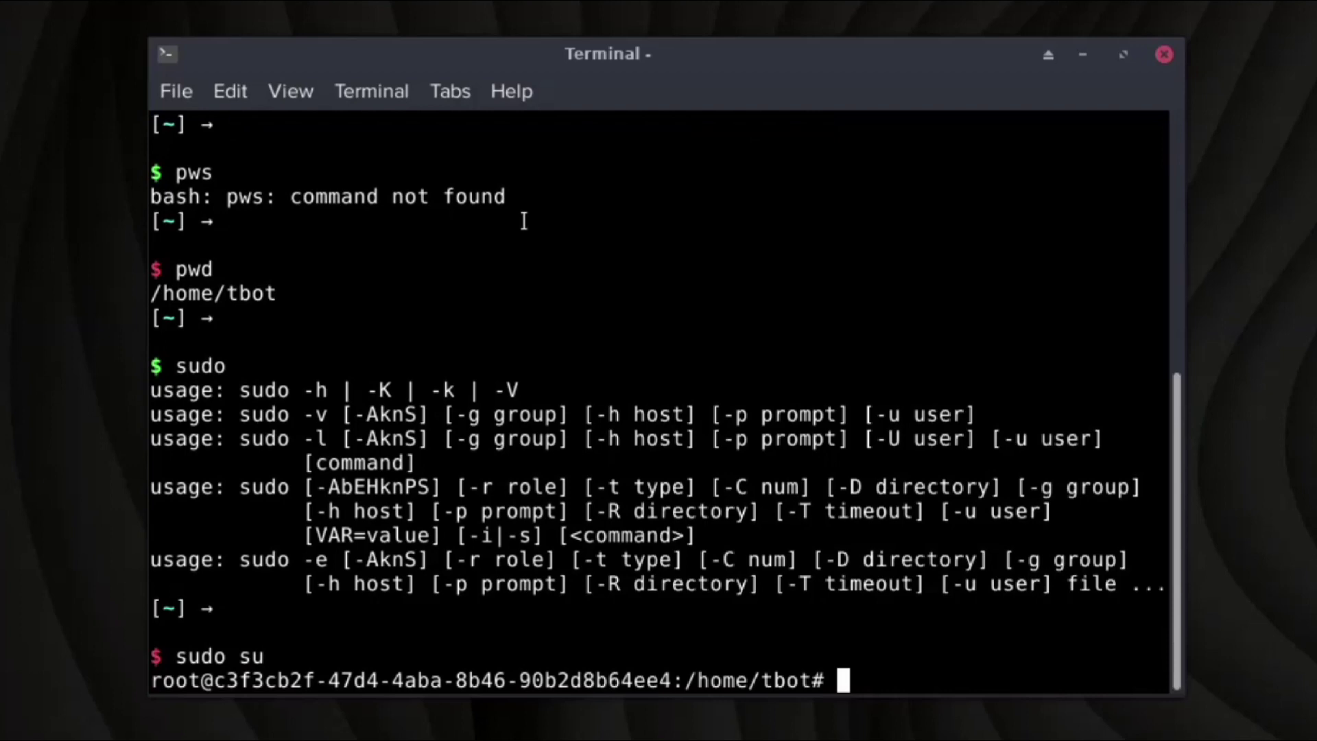
{"action": "type", "text": "cd"}
{"action": "key", "text": "Return"}
{"action": "type", "text": "c"}
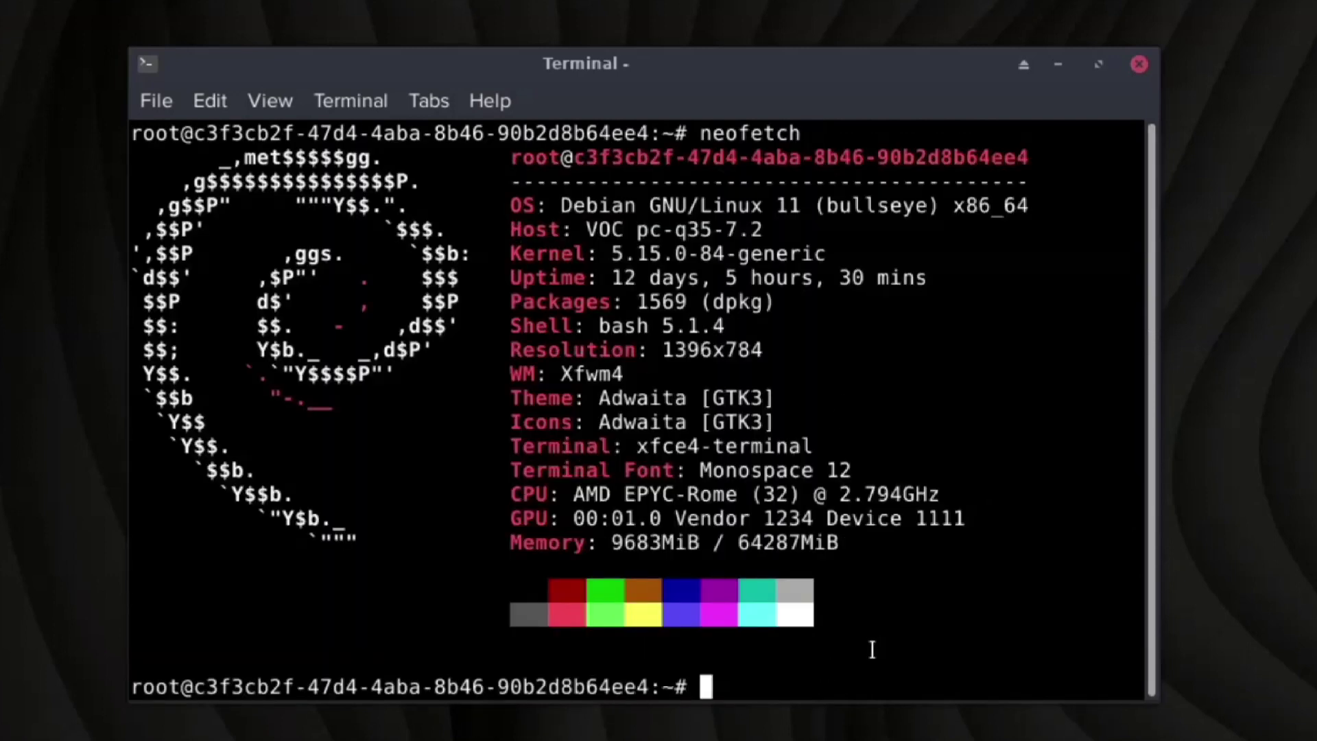
{"action": "type", "text": "ear"}
{"action": "key", "text": "Return"}
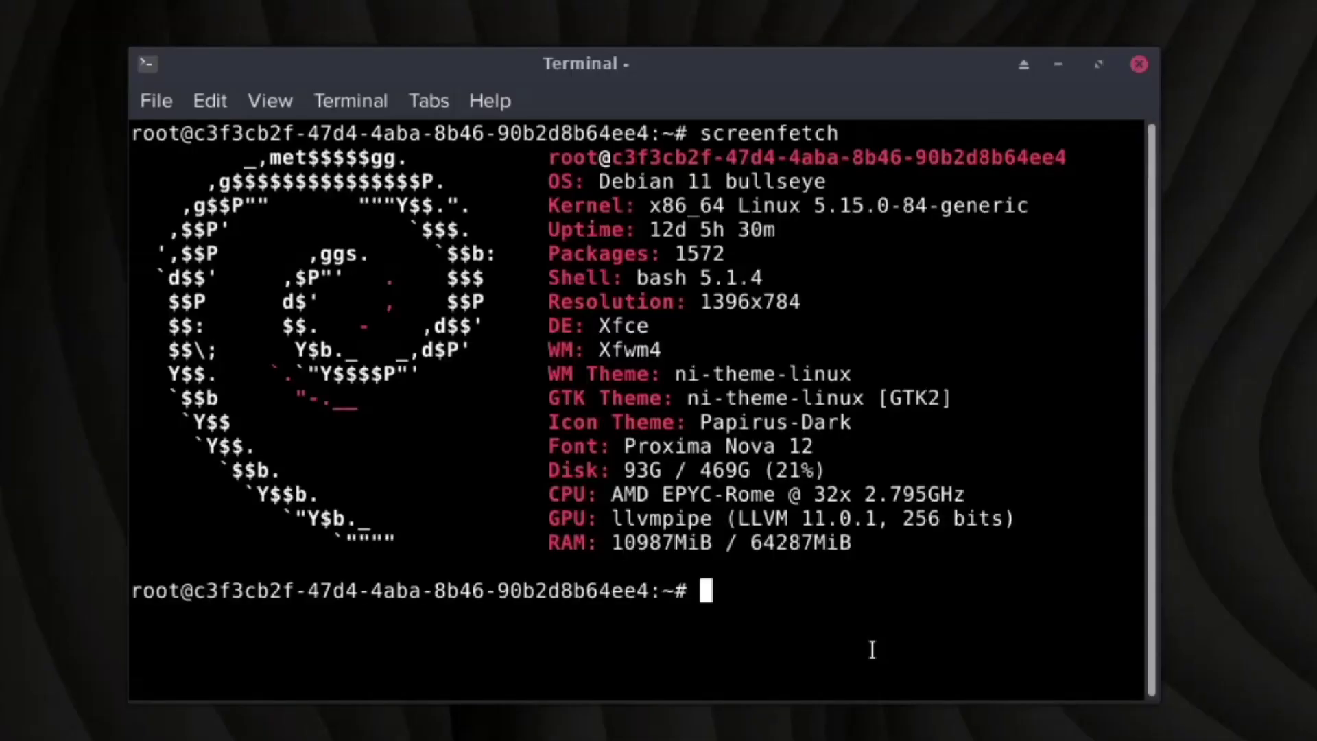
{"action": "left_click_drag", "start_coordinate": [938, 585], "coordinate": [602, 325]}
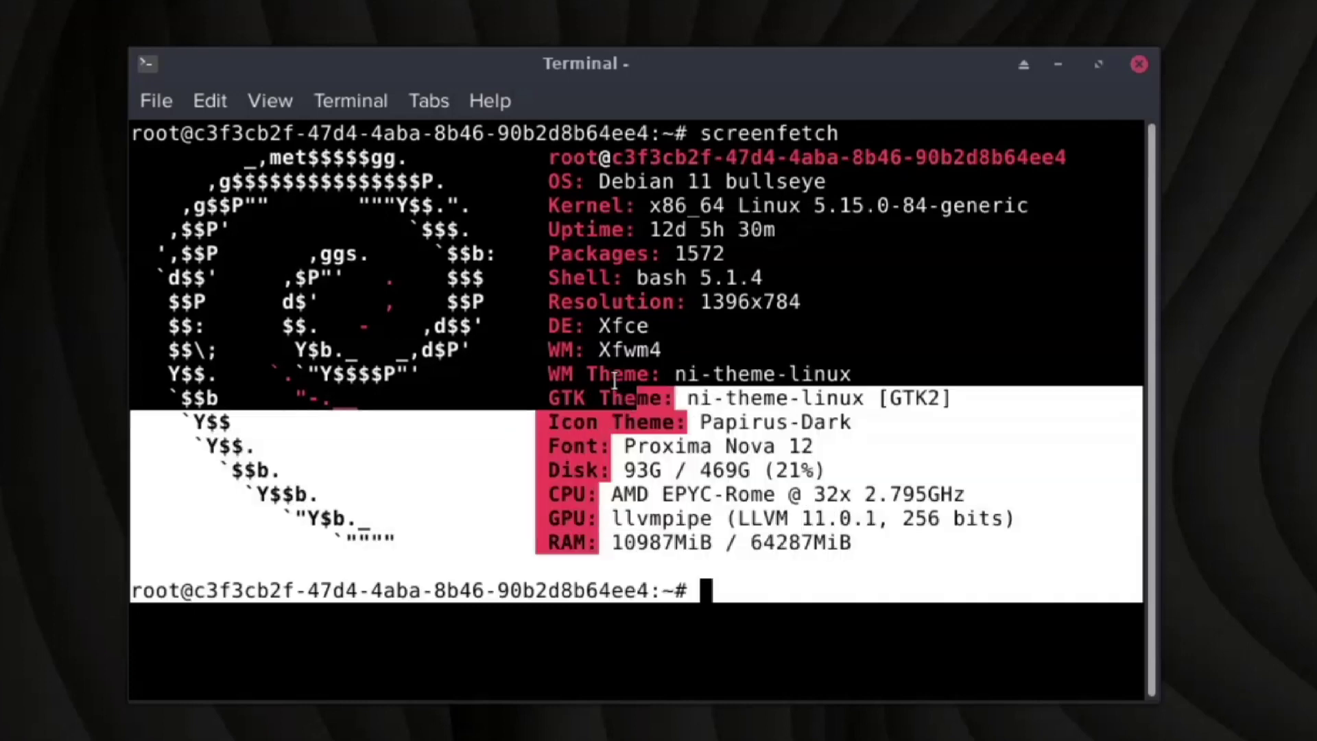
{"action": "left_click", "coordinate": [602, 325]}
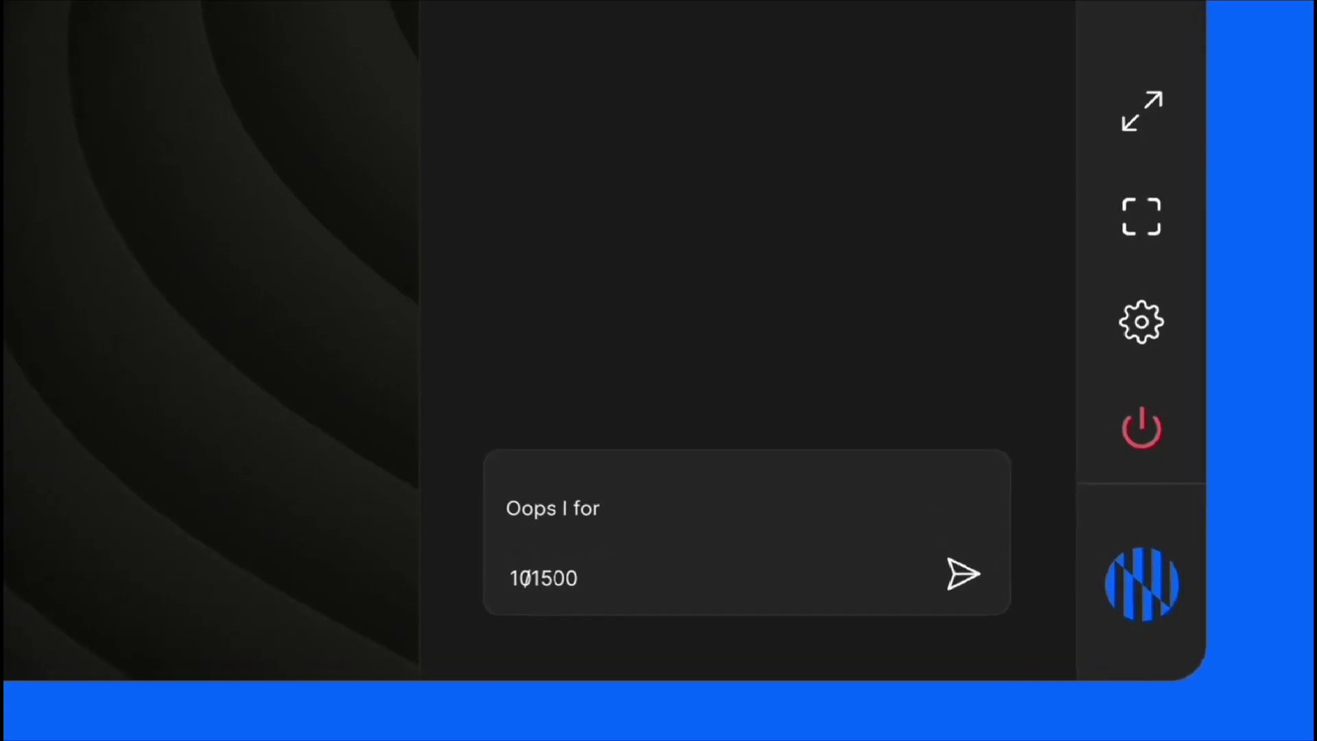
{"action": "type", "text": "Code to my space. Please install VS C"}
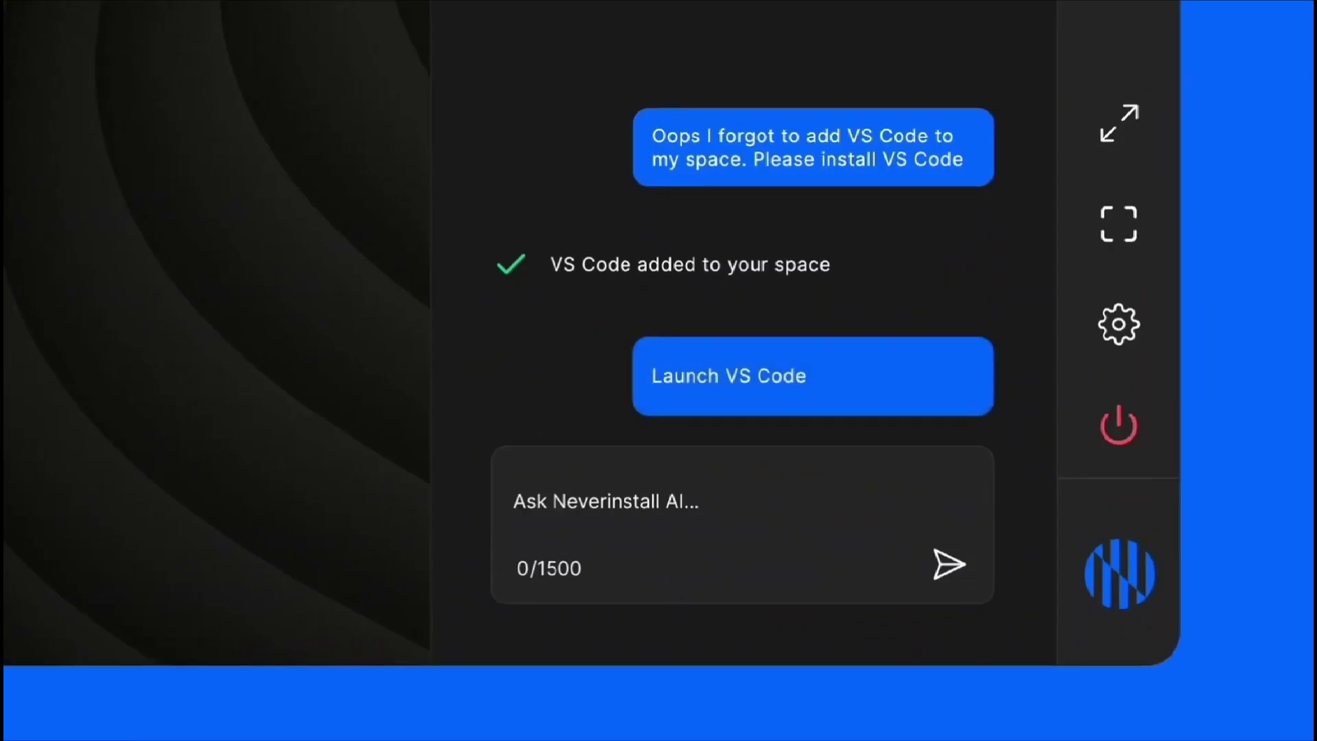
{"action": "type", "text": "Write a funct"}
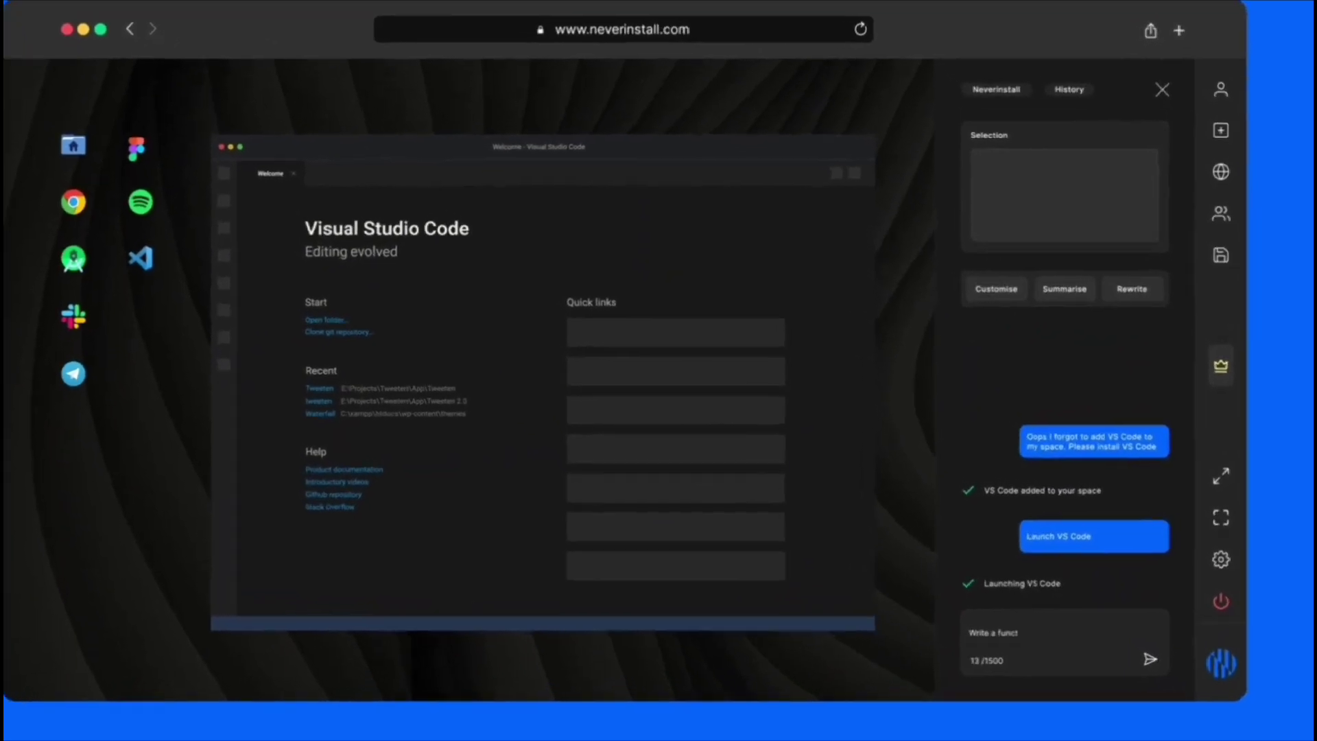
{"action": "type", "text": "ion in RUST to read data from a file"}
Step: Ask the AI assistant for a Rust function that reads a file
{"action": "key", "text": "Return"}
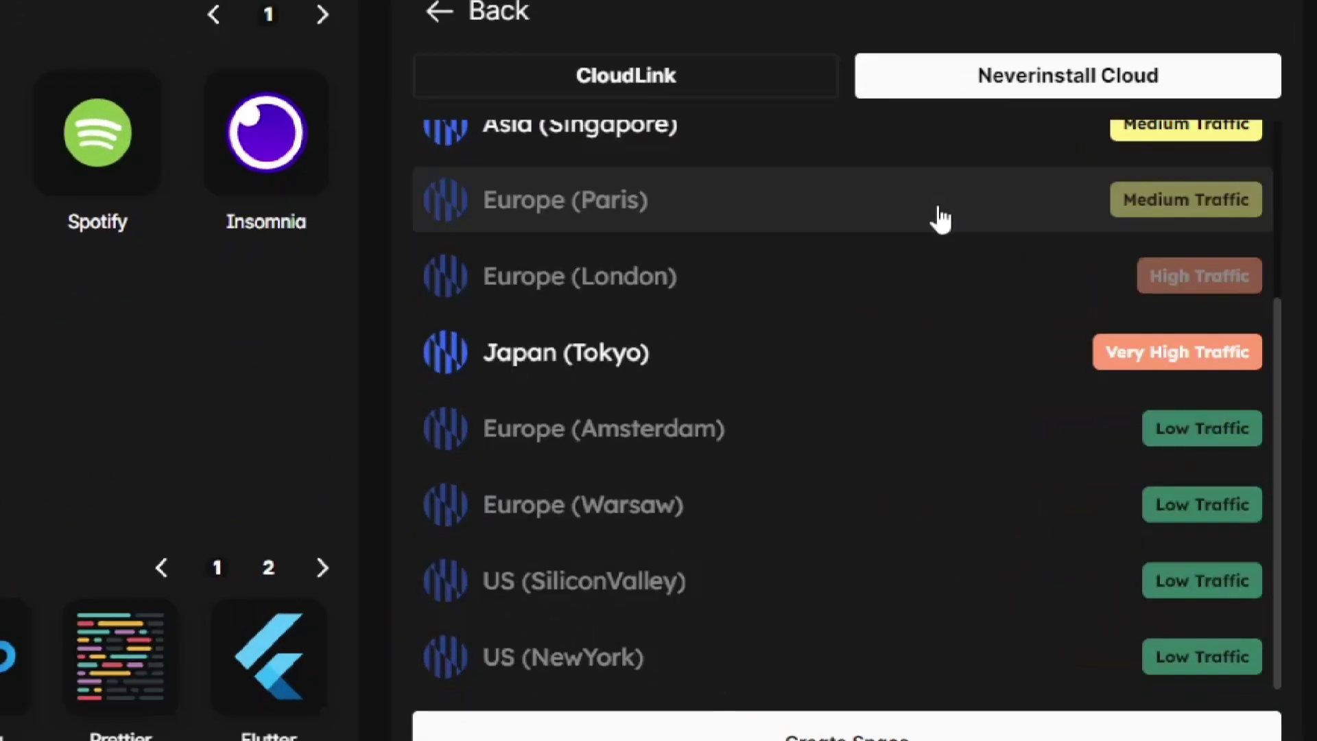
{"action": "scroll", "coordinate": [940, 218], "scroll_direction": "up", "scroll_amount": 3}
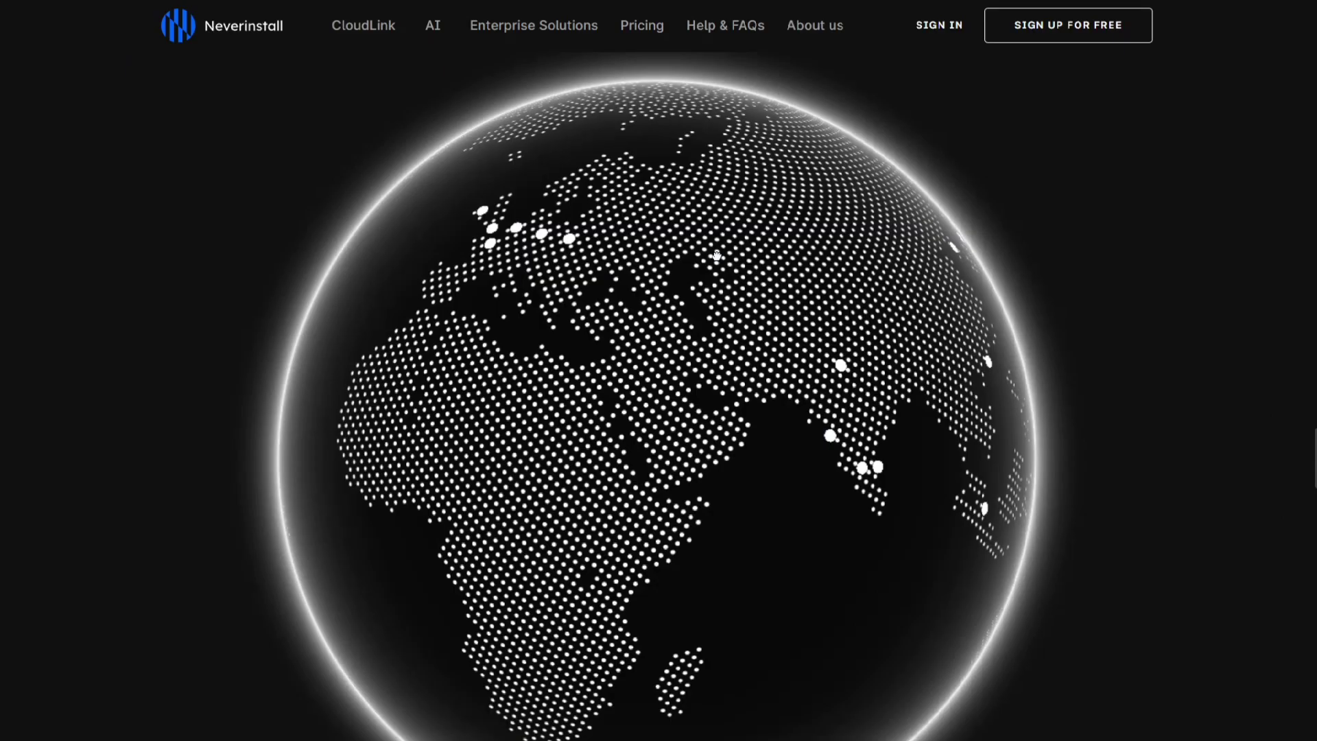
{"action": "scroll", "coordinate": [738, 530], "scroll_direction": "down", "scroll_amount": 2}
{"action": "scroll", "coordinate": [738, 529], "scroll_direction": "down", "scroll_amount": 2}
{"action": "scroll", "coordinate": [737, 530], "scroll_direction": "down", "scroll_amount": 3}
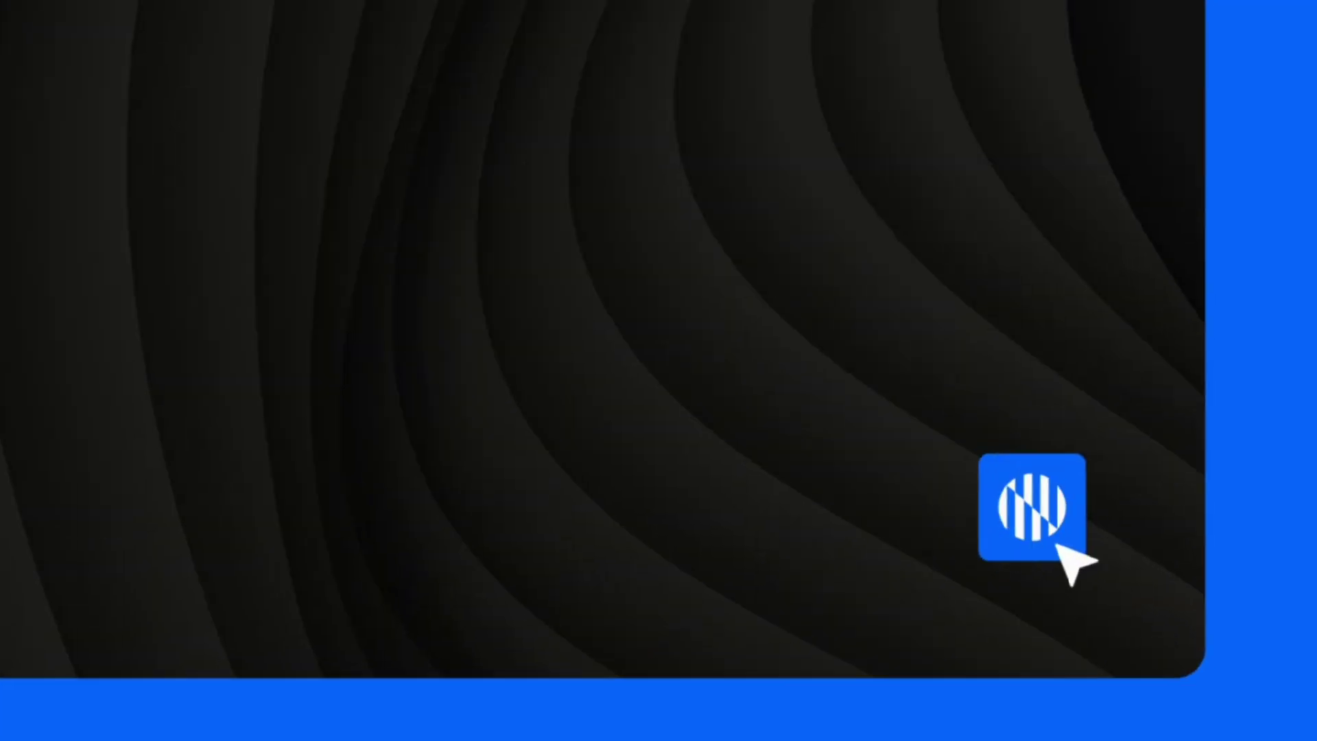
Step: Open the AI side panel from the Neverinstall logo at the bottom right
{"action": "left_click", "coordinate": [1171, 623]}
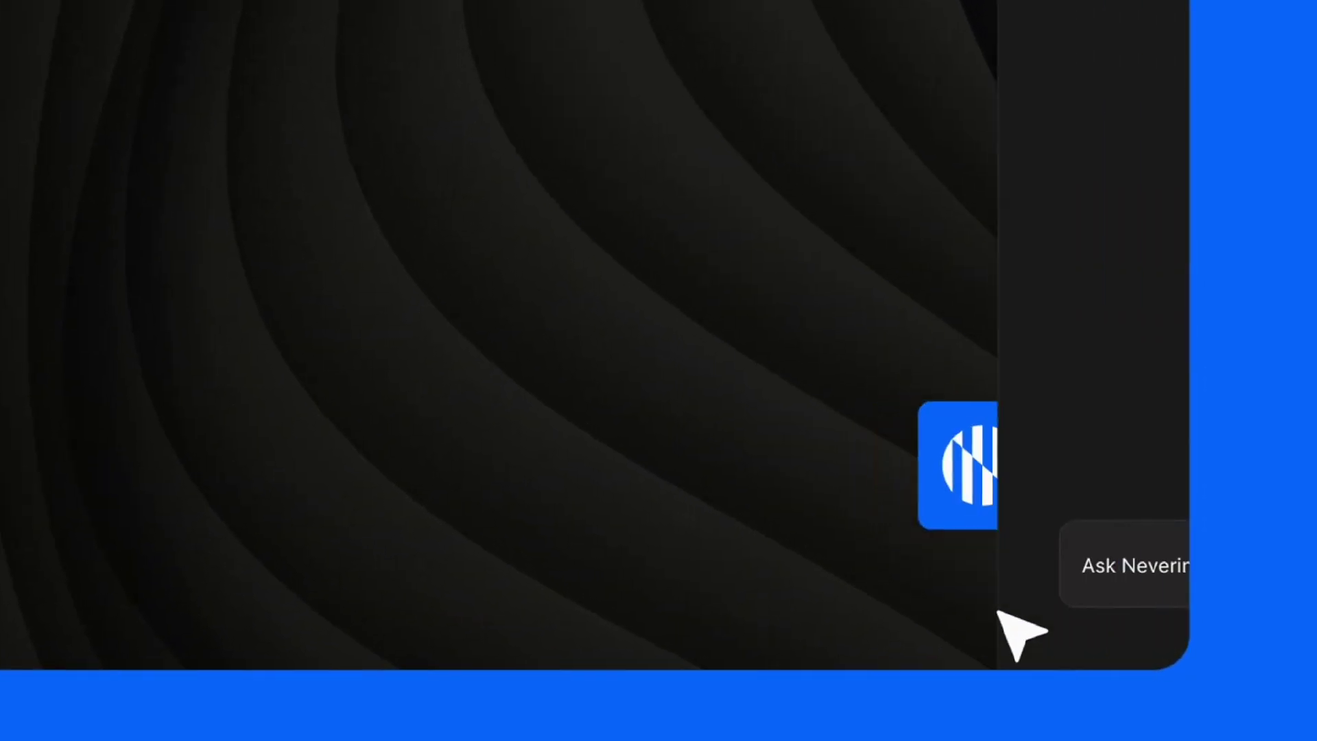